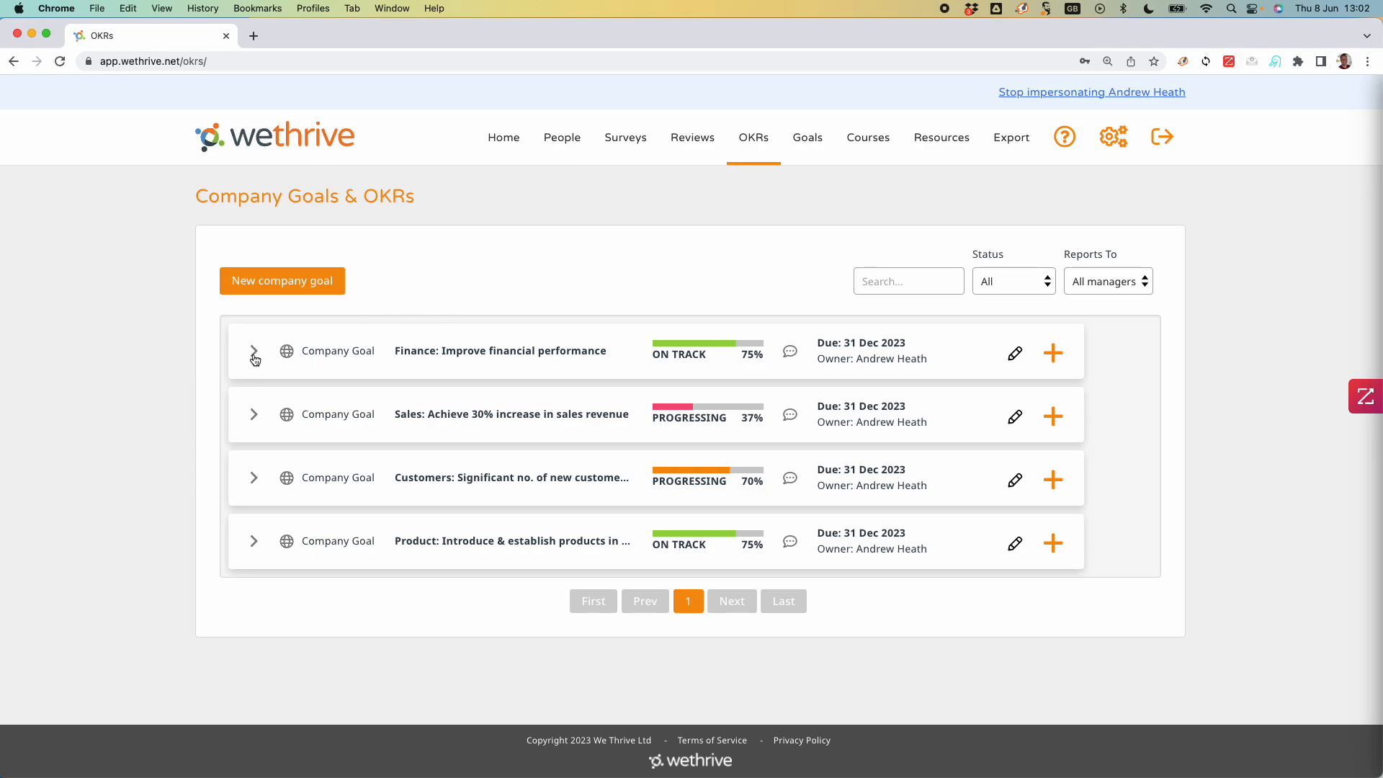
- Expand the Product company goal and its manager OKR on establishing new features to show the employee OKRs beneath
left_click(253, 541)
scroll(506, 573, "down", 1)
scroll(506, 574, "down", 1)
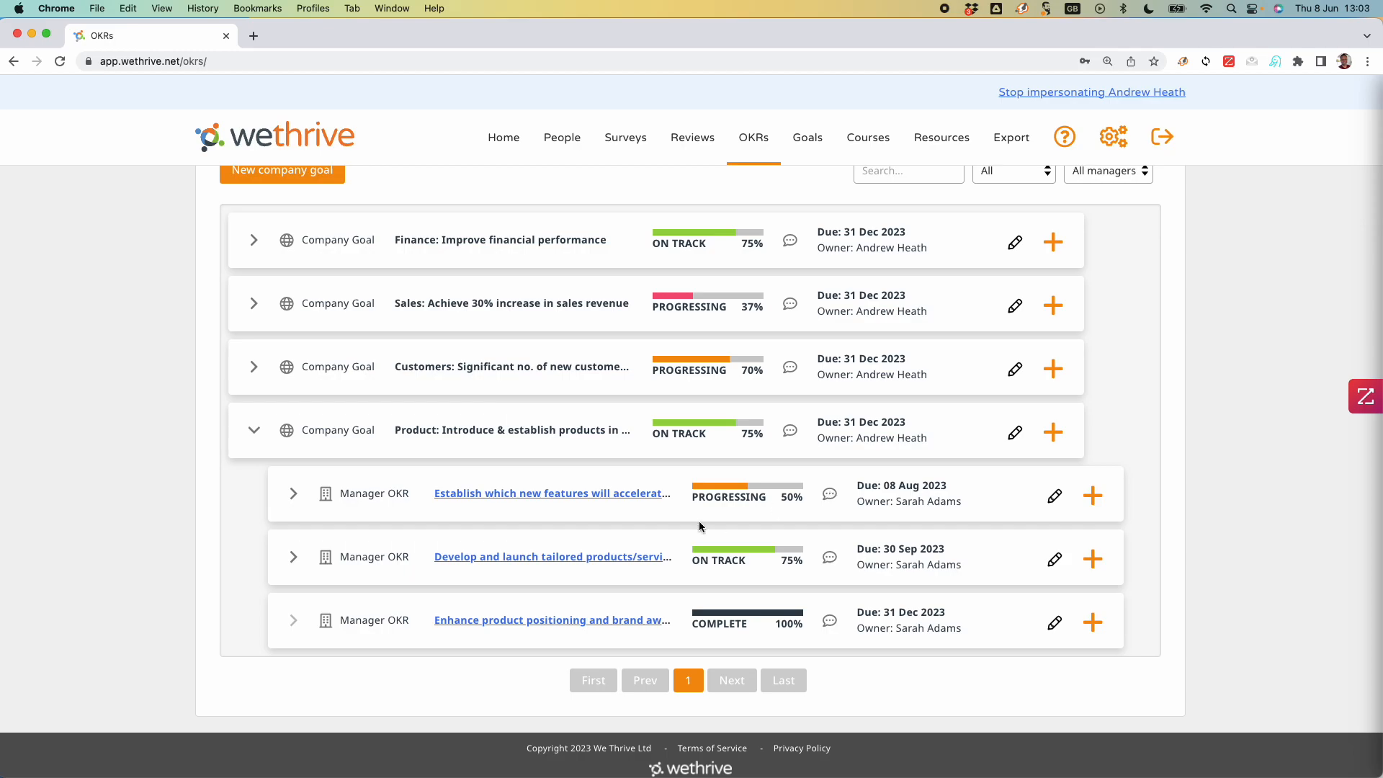
left_click(293, 497)
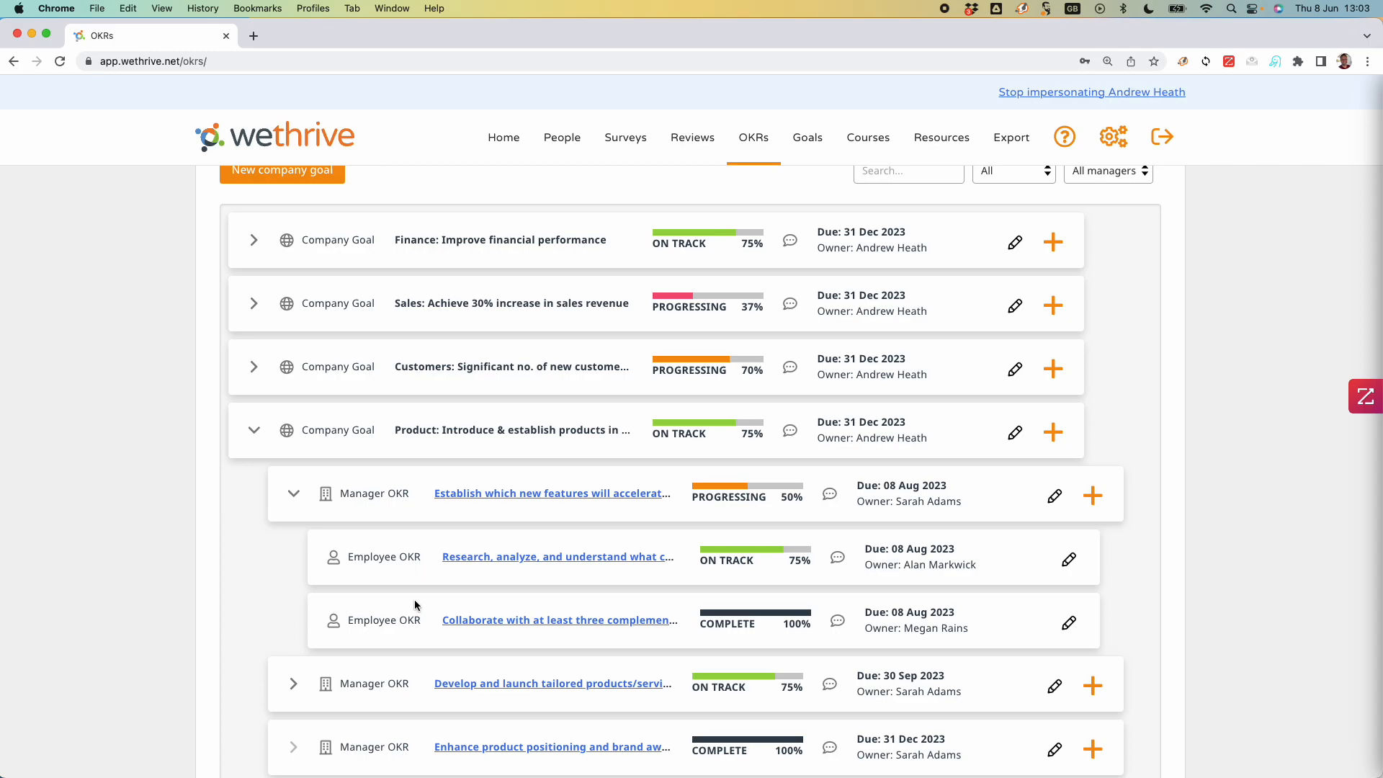
- View the status options of the employee OKR on researching what customers and non-users think, and return to the OKR list
left_click(535, 559)
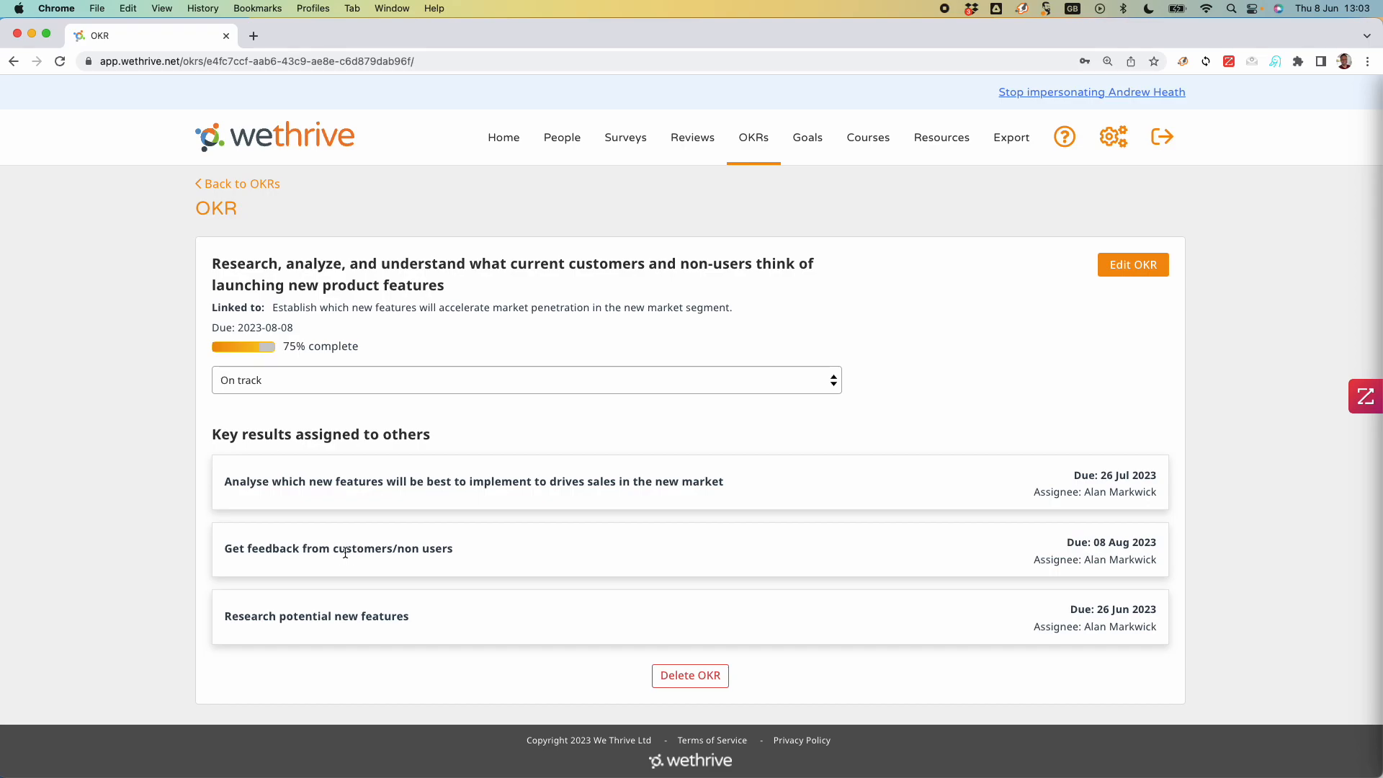
left_click(831, 381)
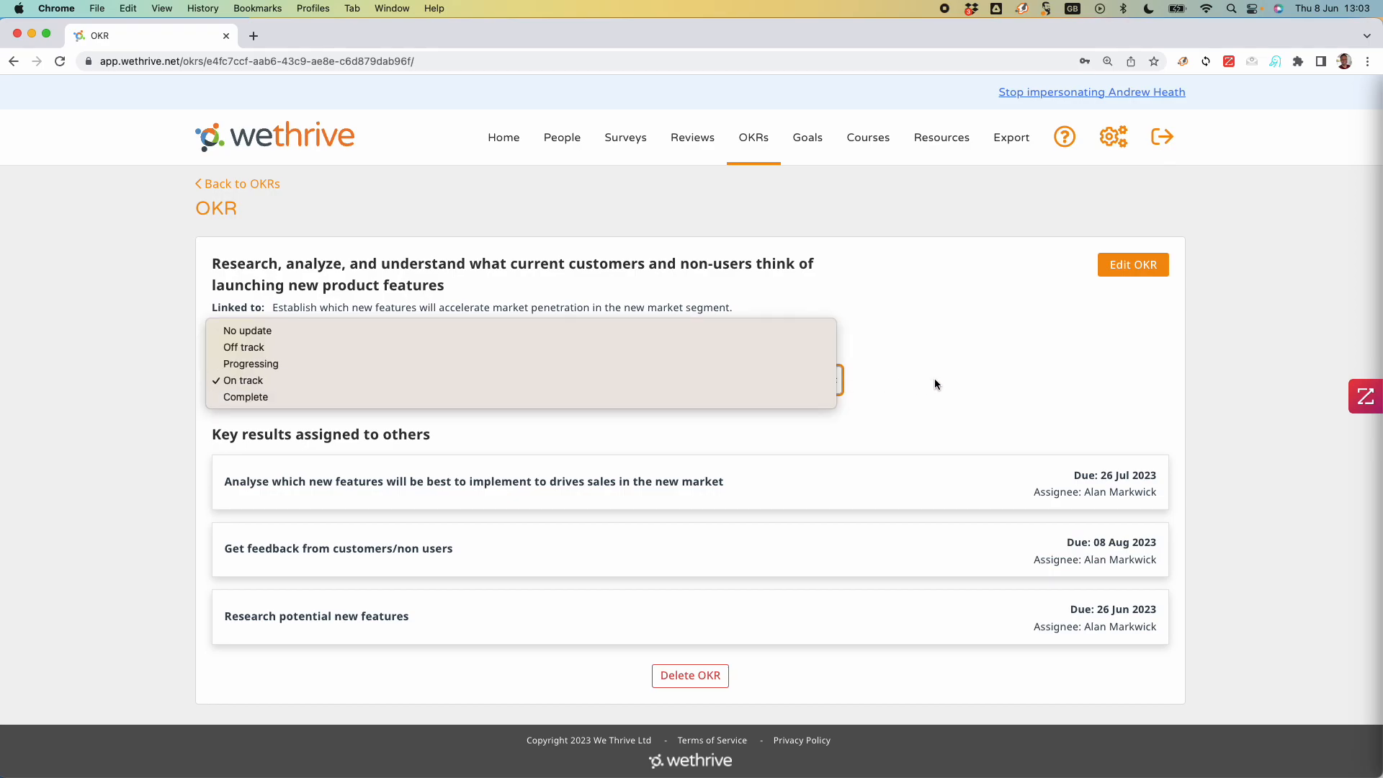
left_click(827, 376)
left_click(242, 185)
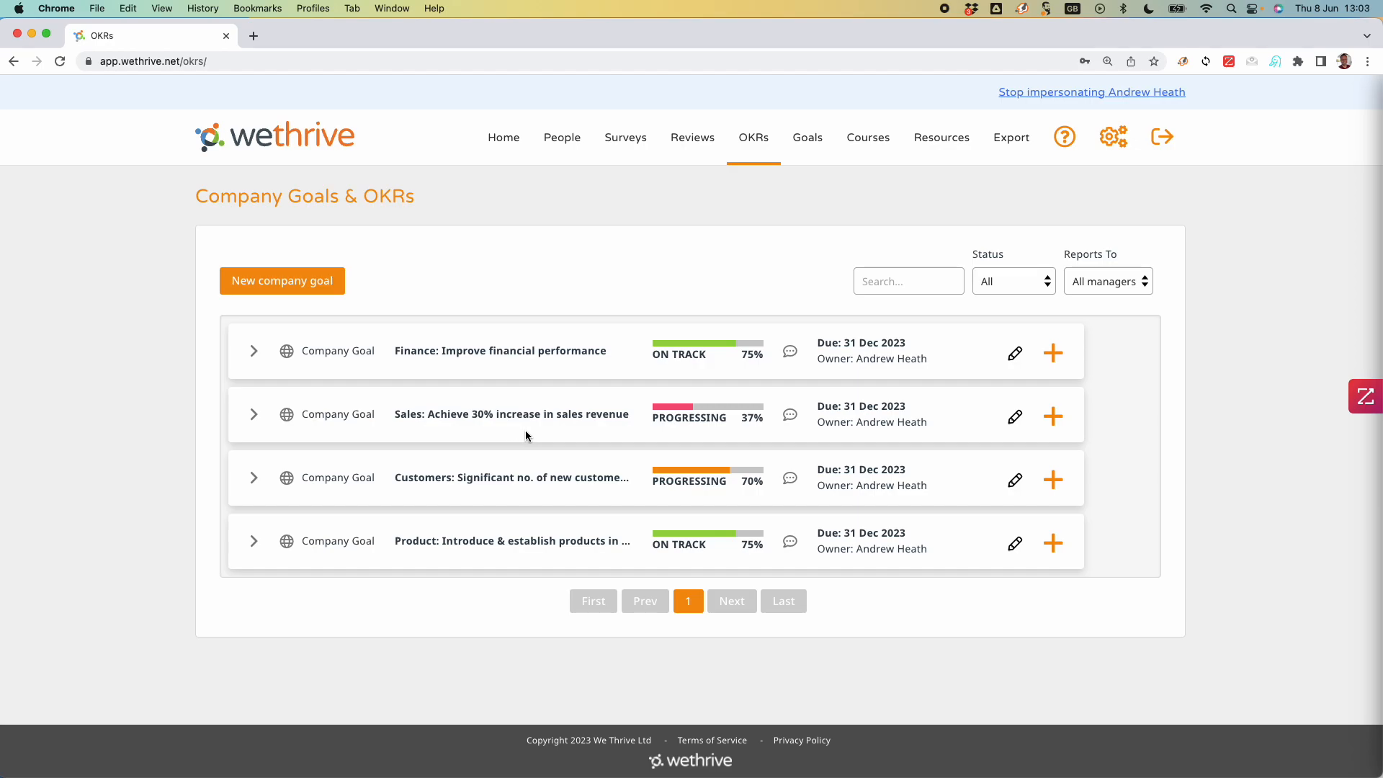
- Filter the OKR list by Off track status, and switch the status filter to Complete
left_click(1042, 281)
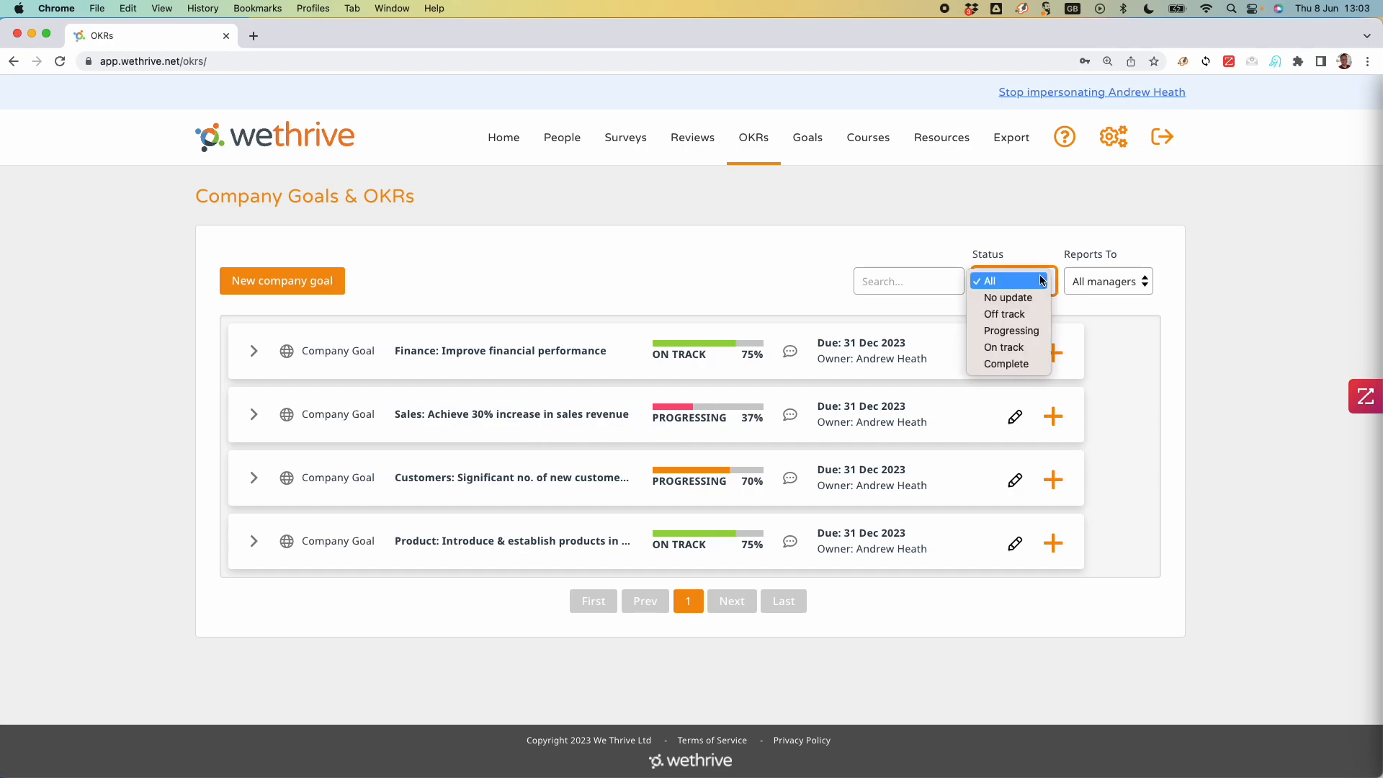
left_click(1032, 313)
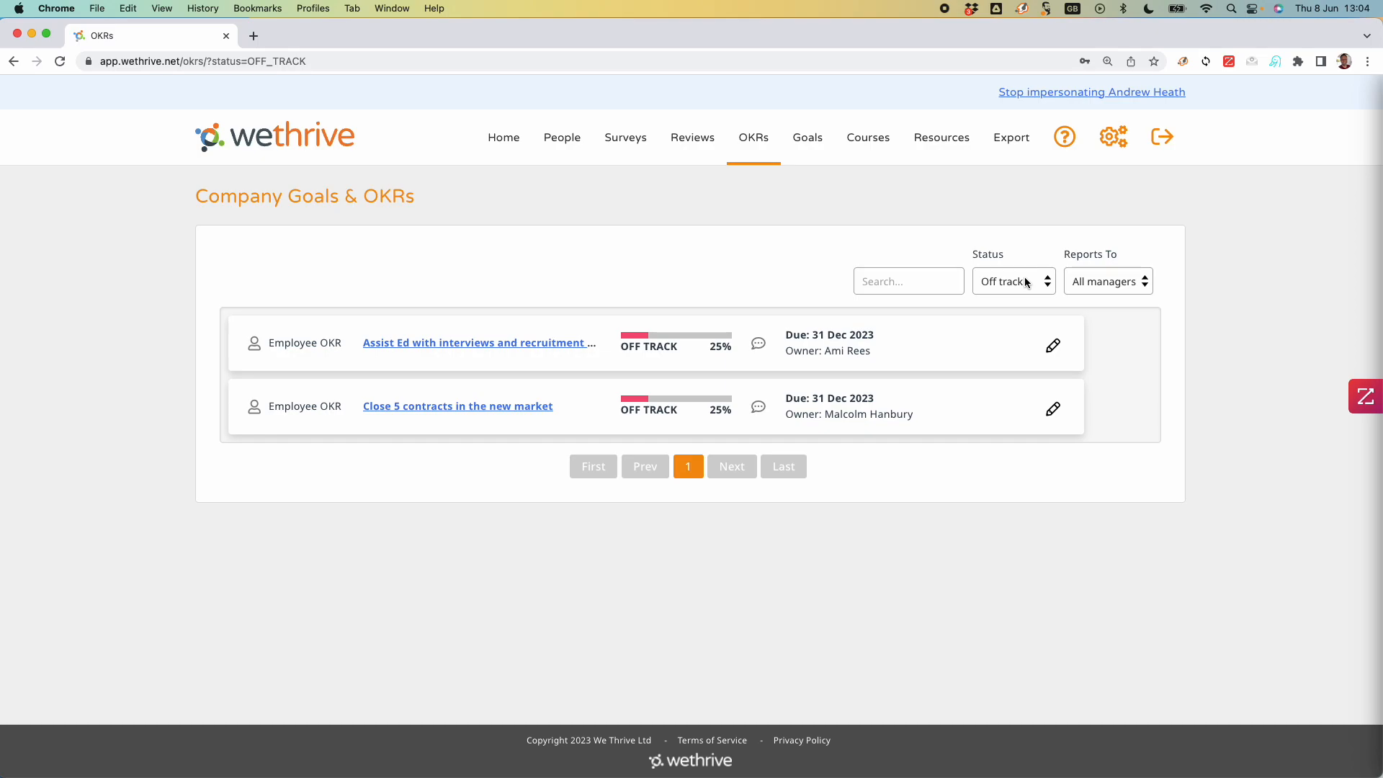
left_click(1025, 277)
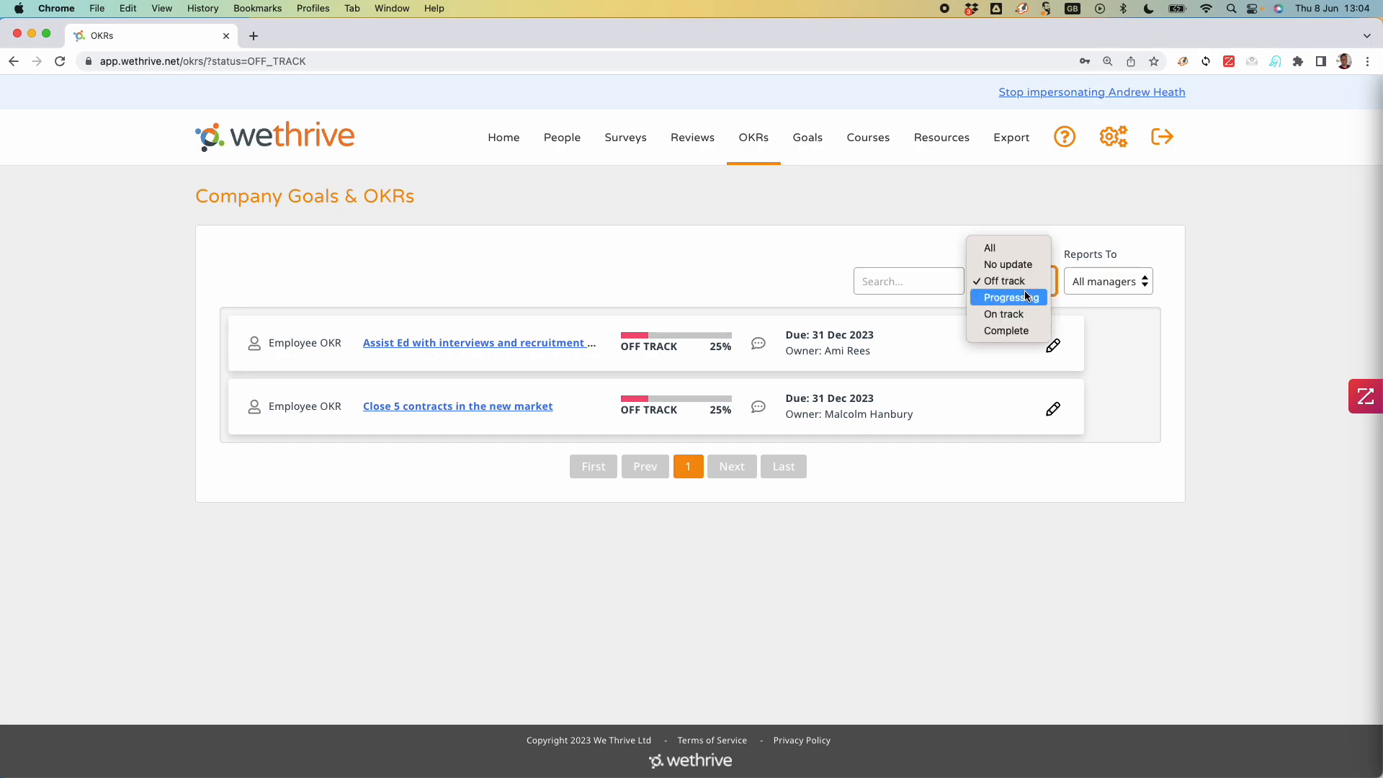
left_click(1015, 337)
left_click(1023, 281)
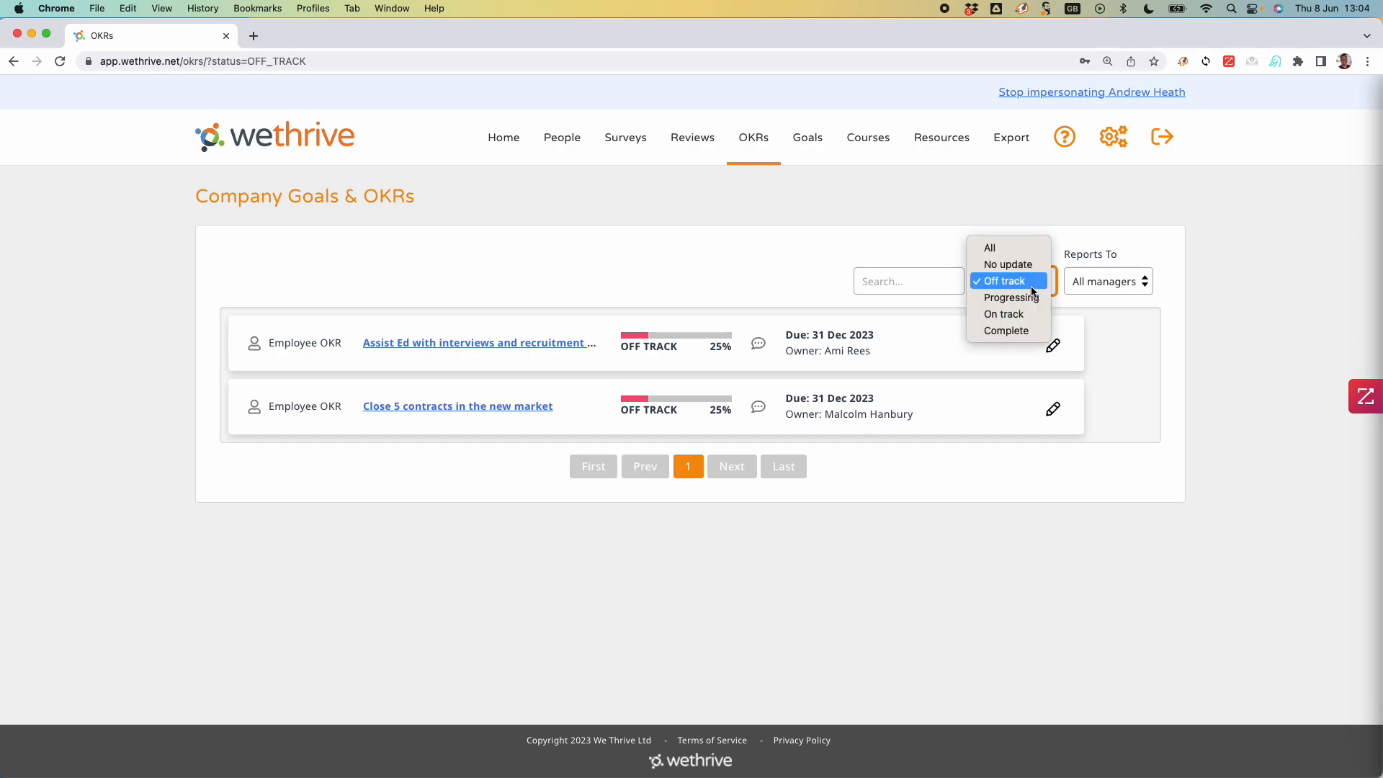
left_click(1026, 335)
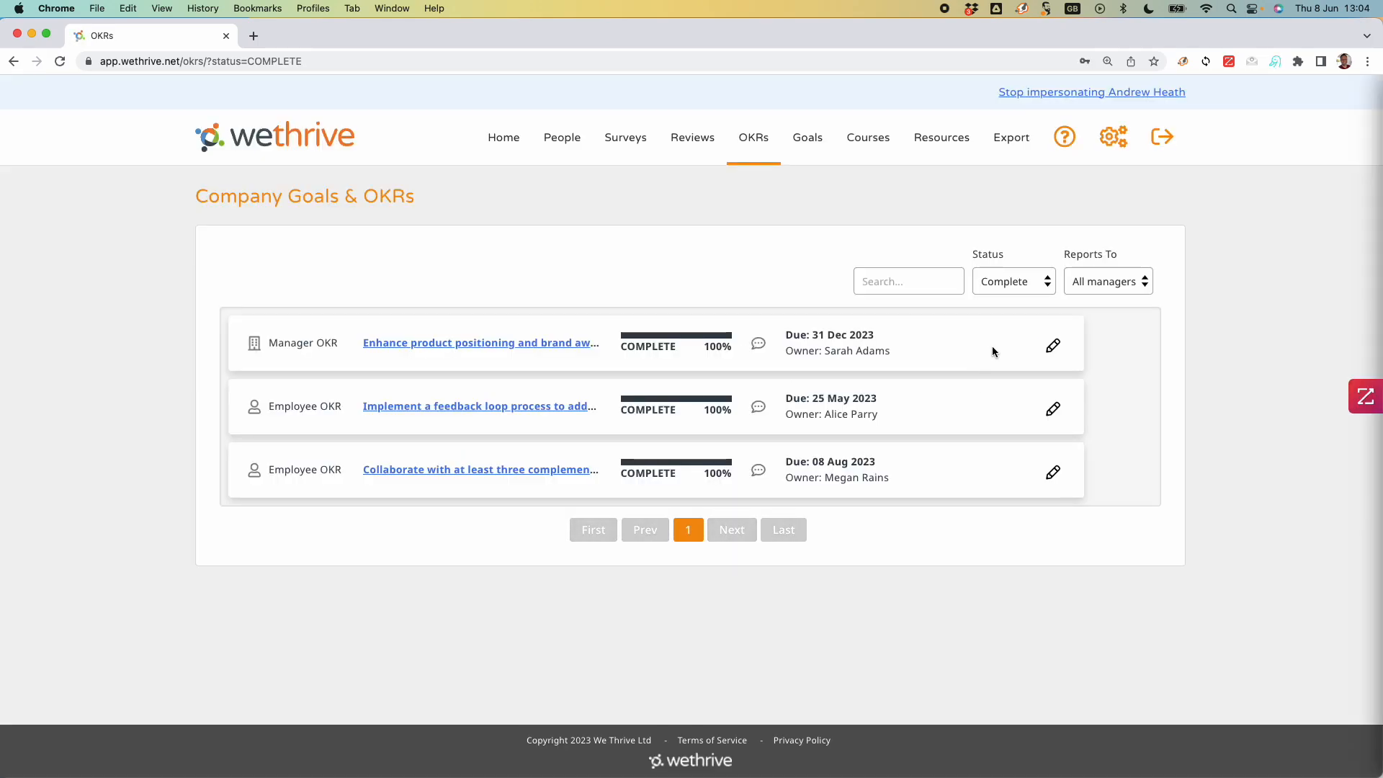
- Reset the status filter to All and show only the OKRs of employees reporting to the last listed manager
left_click(1014, 283)
left_click(1020, 207)
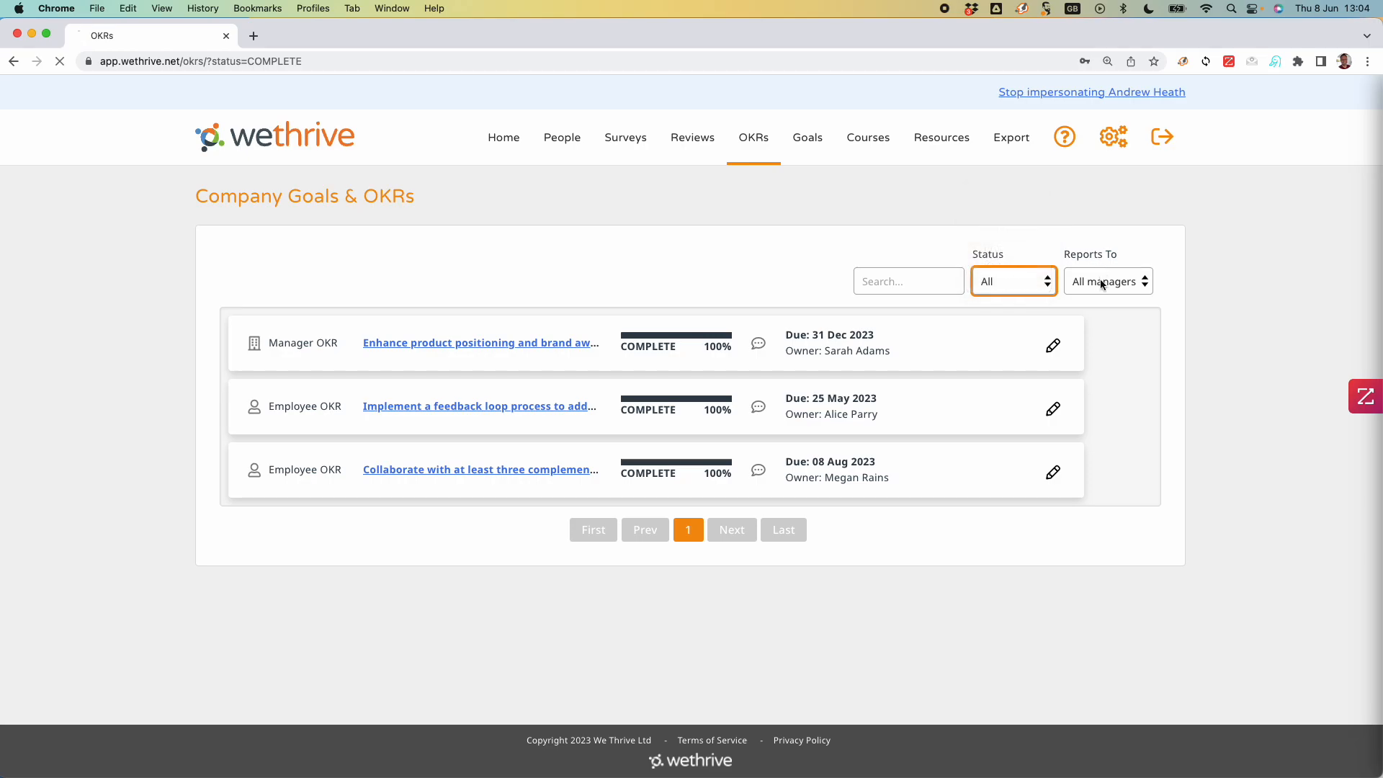
left_click(1101, 282)
left_click(1102, 282)
left_click(1102, 283)
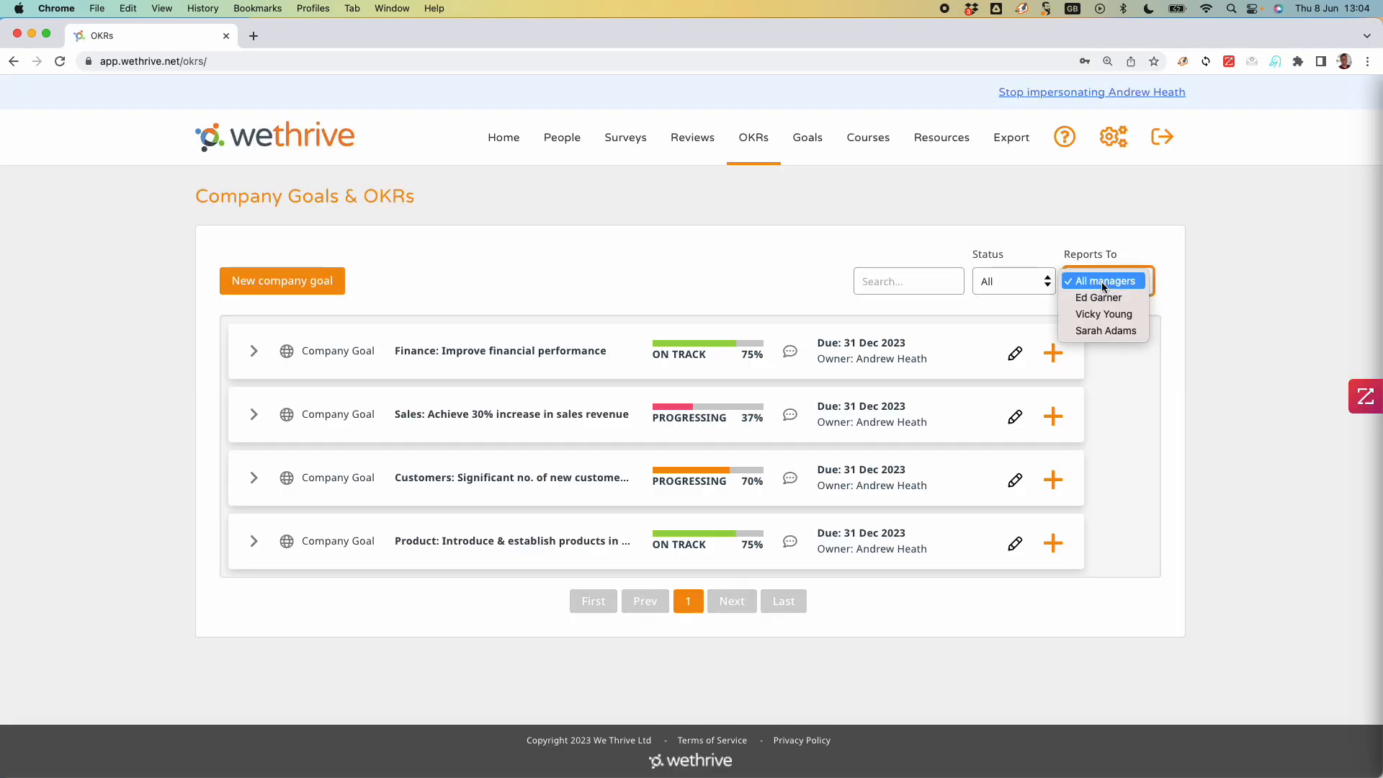
left_click(1100, 323)
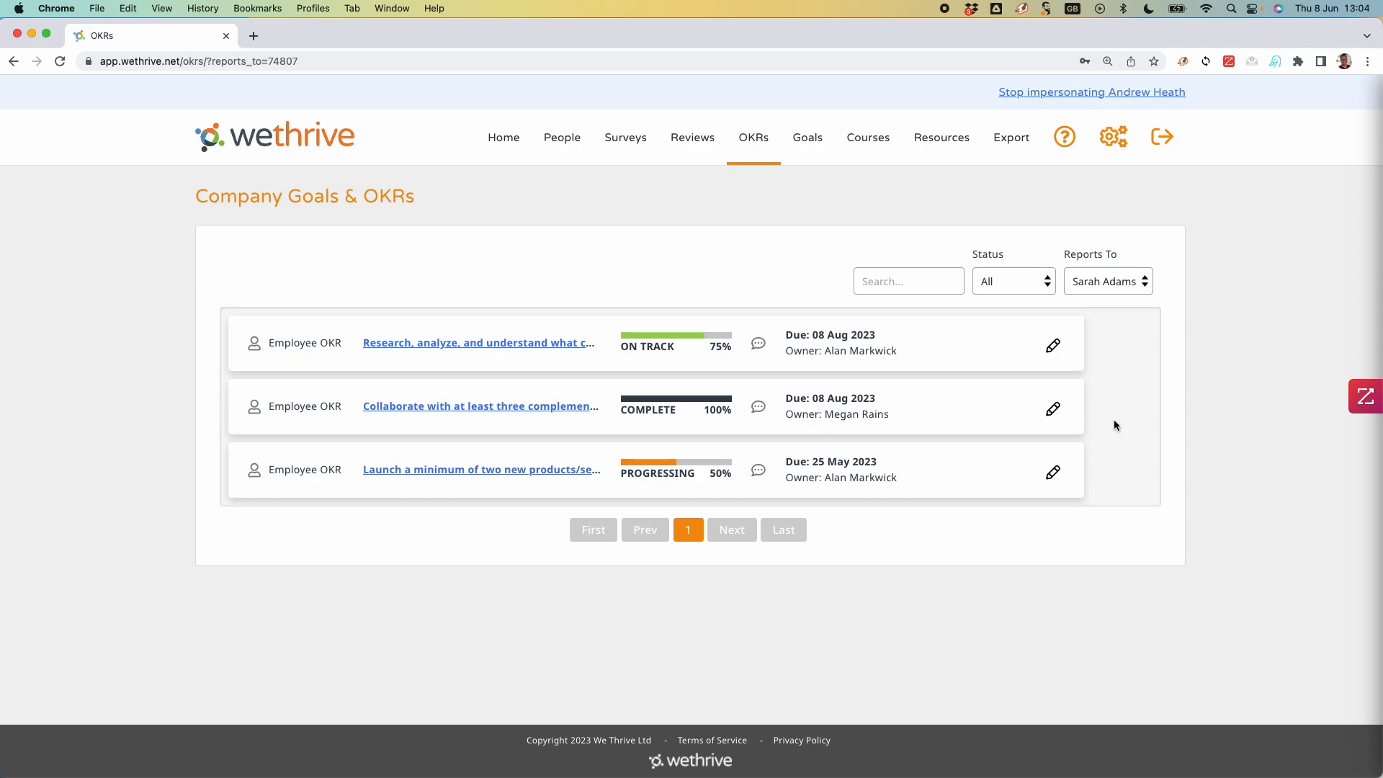
- Go to the 1:1 agendas and open the "Checjk in" agenda for editing
mouse_move(692, 137)
left_click(701, 214)
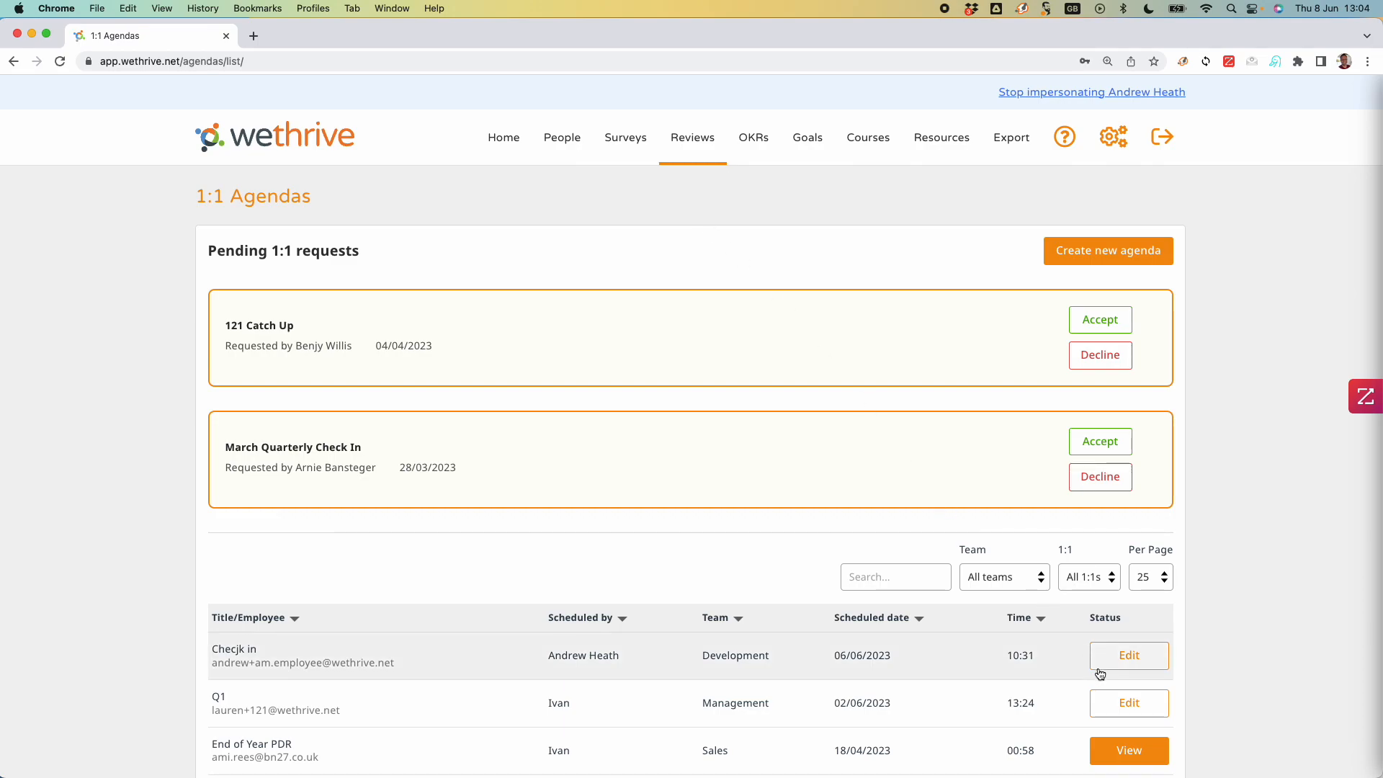
left_click(1132, 661)
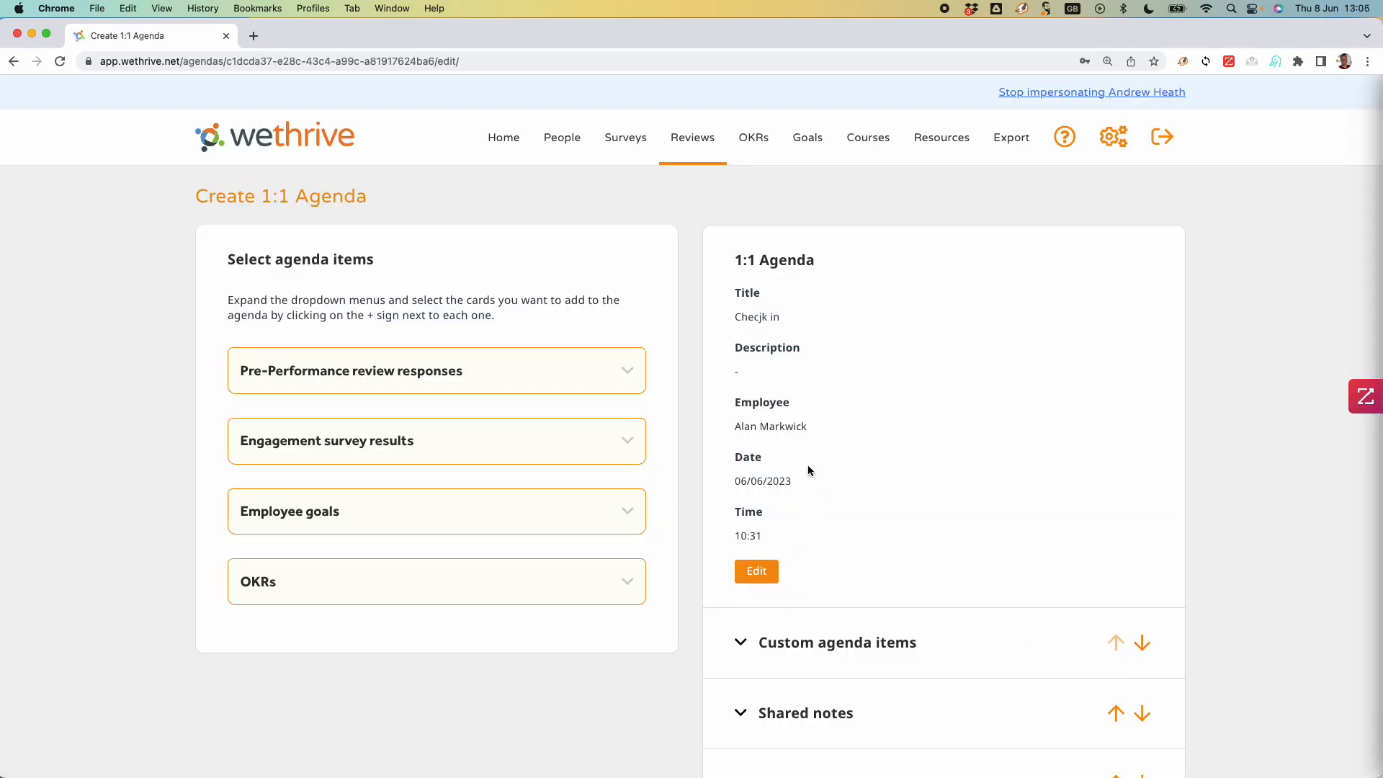
- Highlight the agenda's employee and look through the available engagement survey results, employee goals and OKRs to select from
left_click_drag(810, 426, 733, 427)
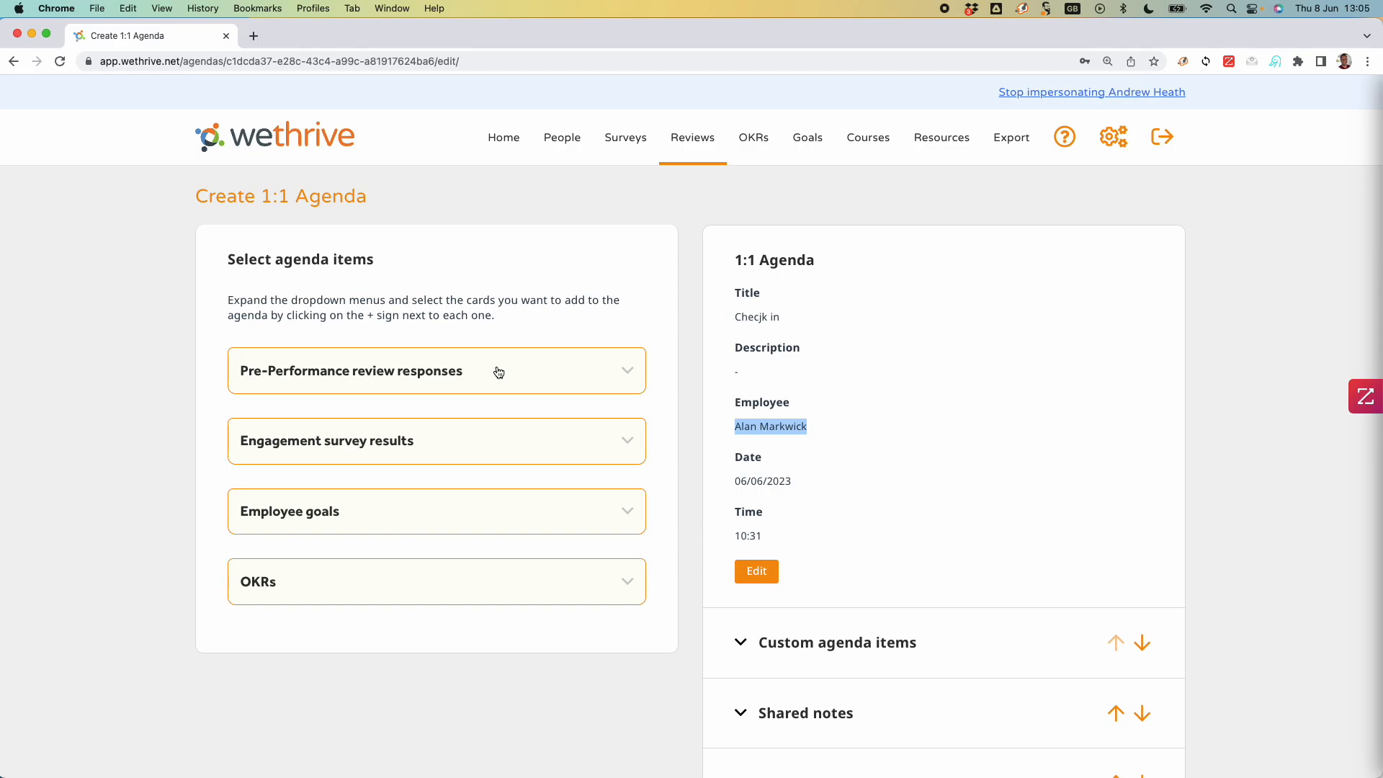
left_click(502, 448)
left_click(502, 449)
left_click(515, 510)
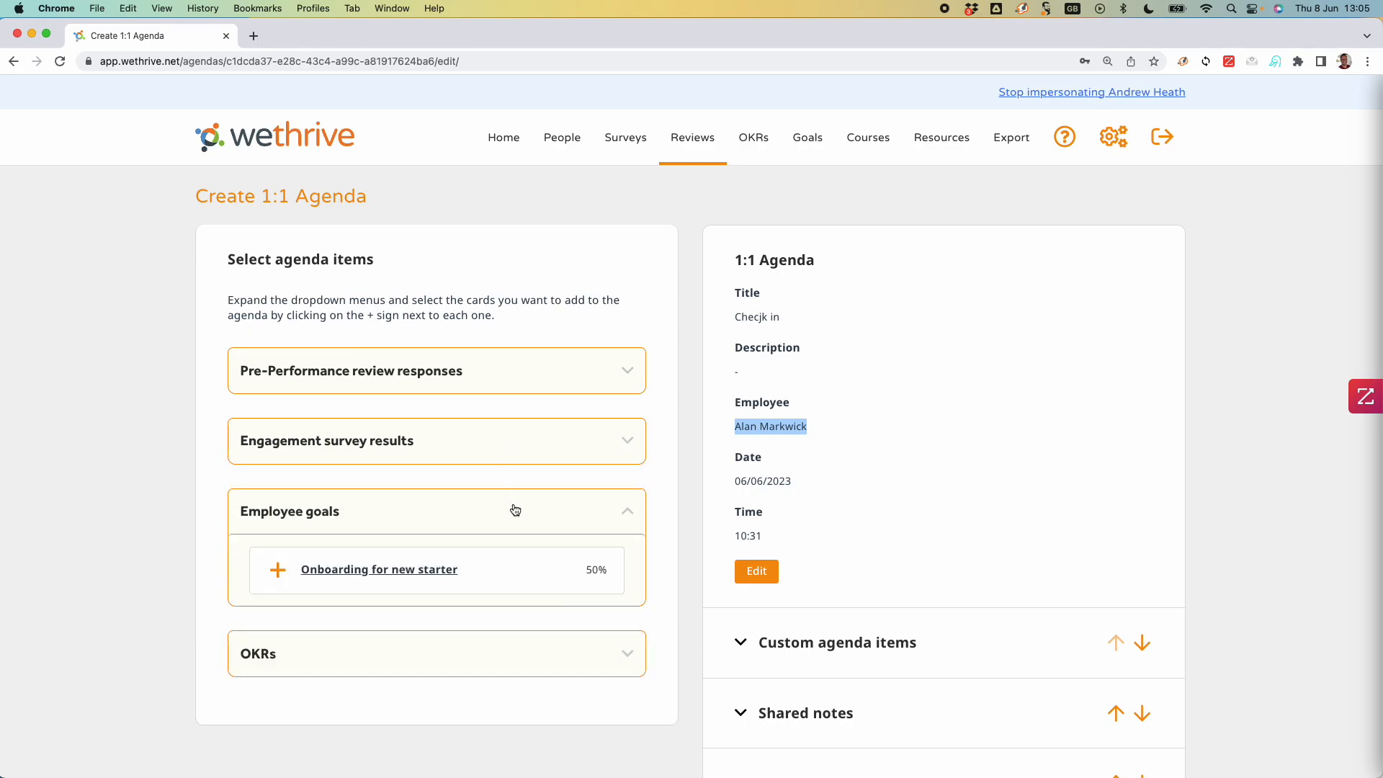
left_click(515, 510)
left_click(576, 586)
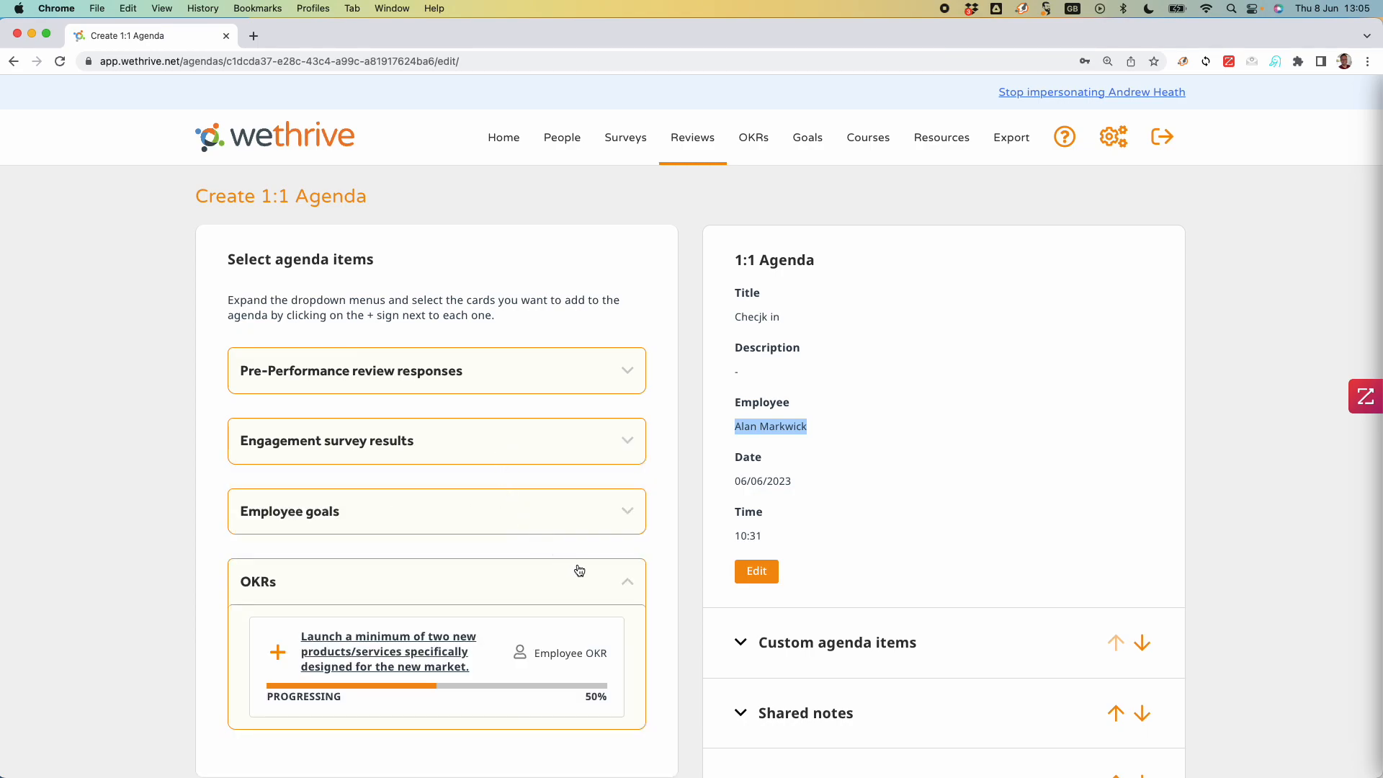
- Examine the items already on the 1:1 agenda under OKRs, Performance review, Engagement survey and Employee goals
left_click(1223, 535)
scroll(1116, 535, "down", 5)
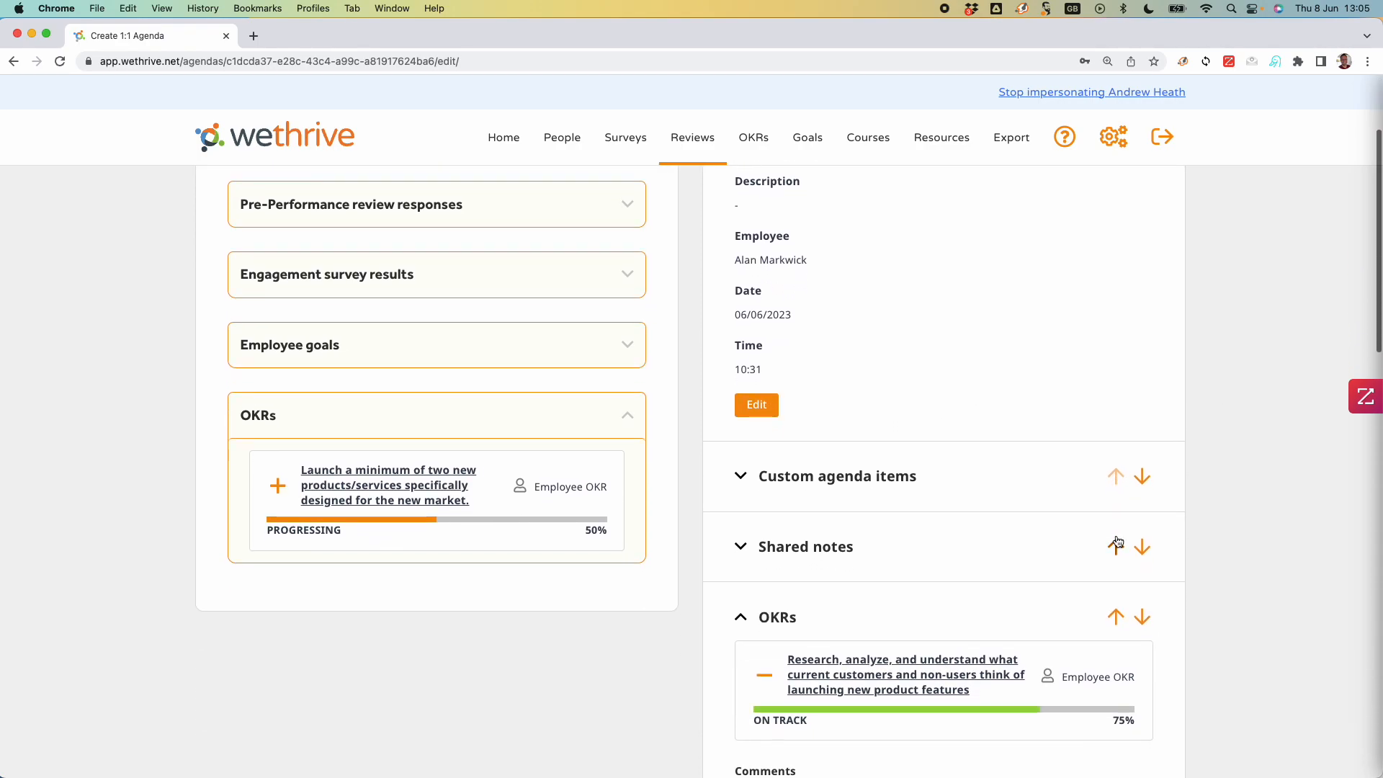
scroll(1116, 542, "down", 4)
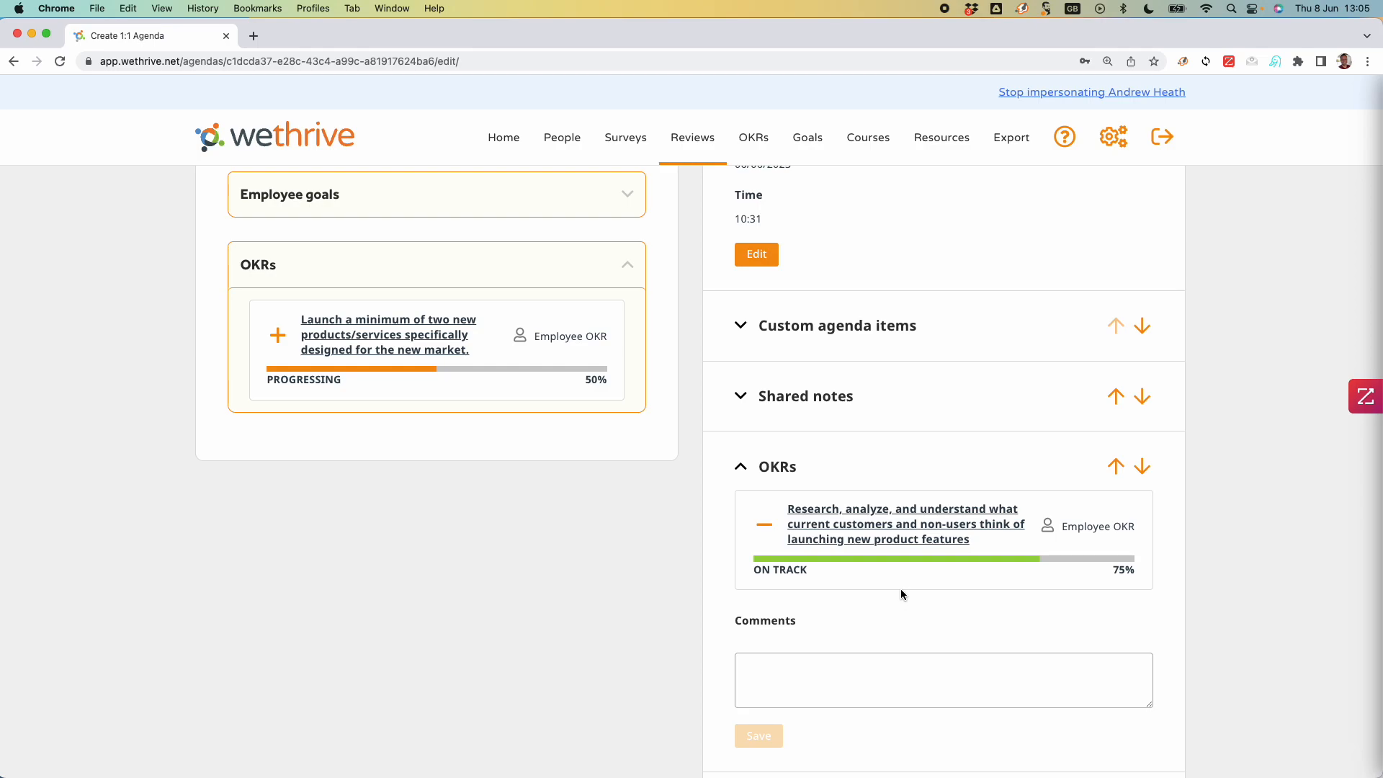
scroll(900, 589, "down", 8)
scroll(905, 593, "down", 1)
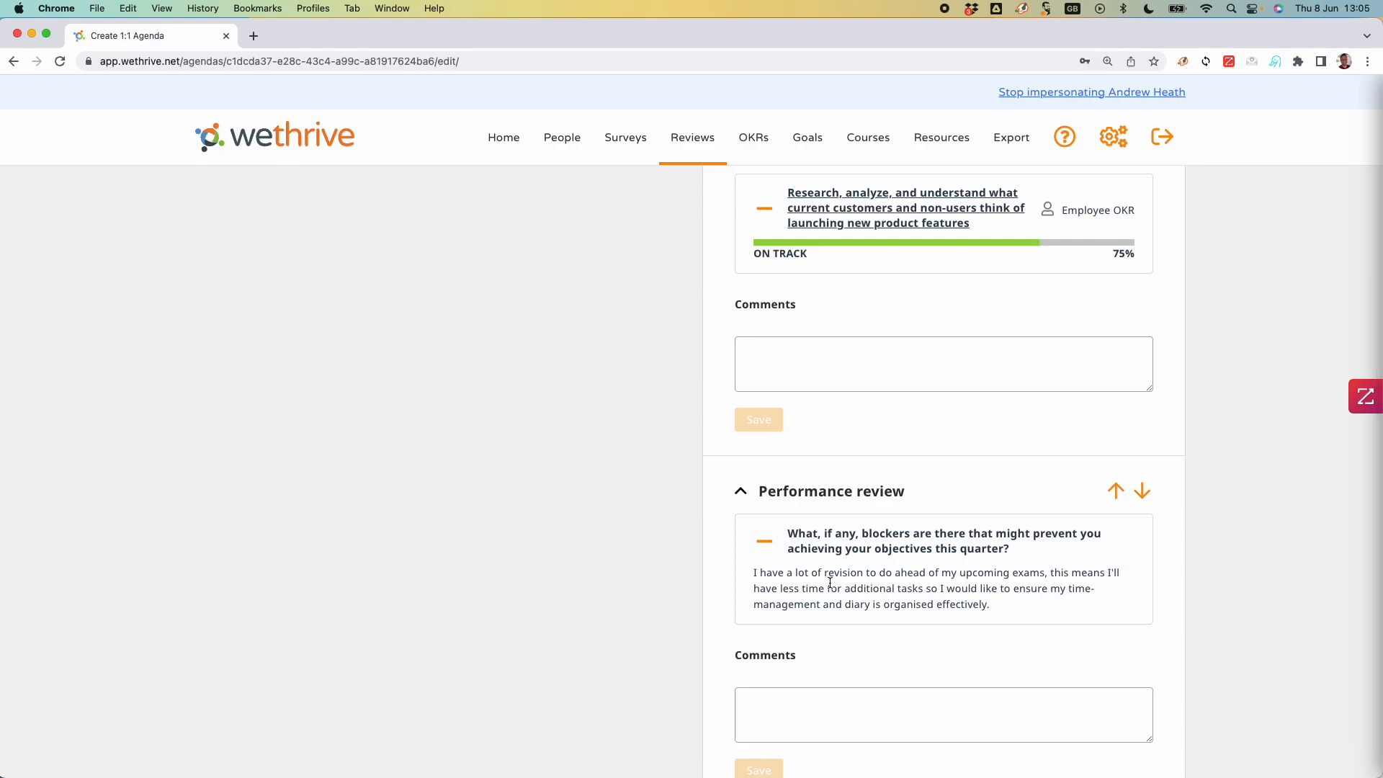
scroll(830, 582, "down", 5)
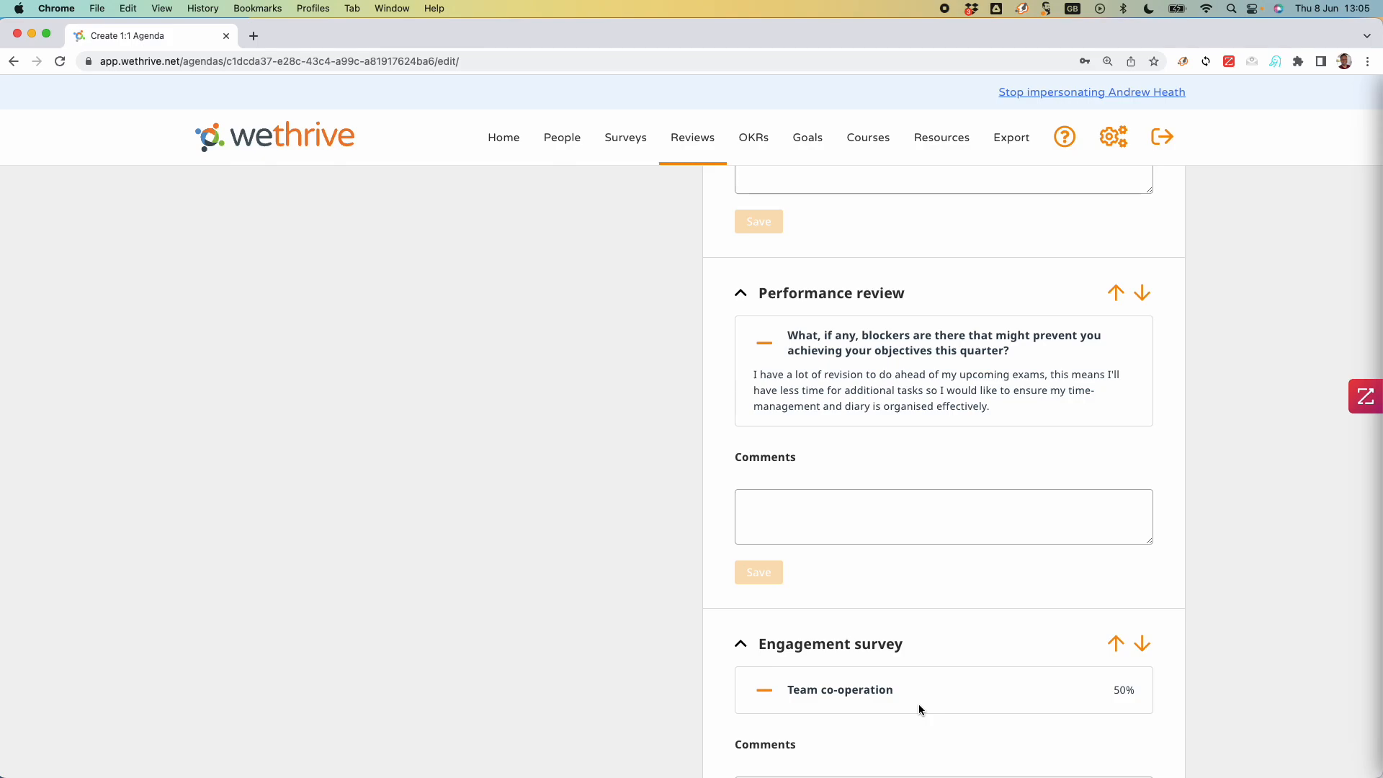
scroll(919, 705, "down", 5)
scroll(919, 703, "down", 5)
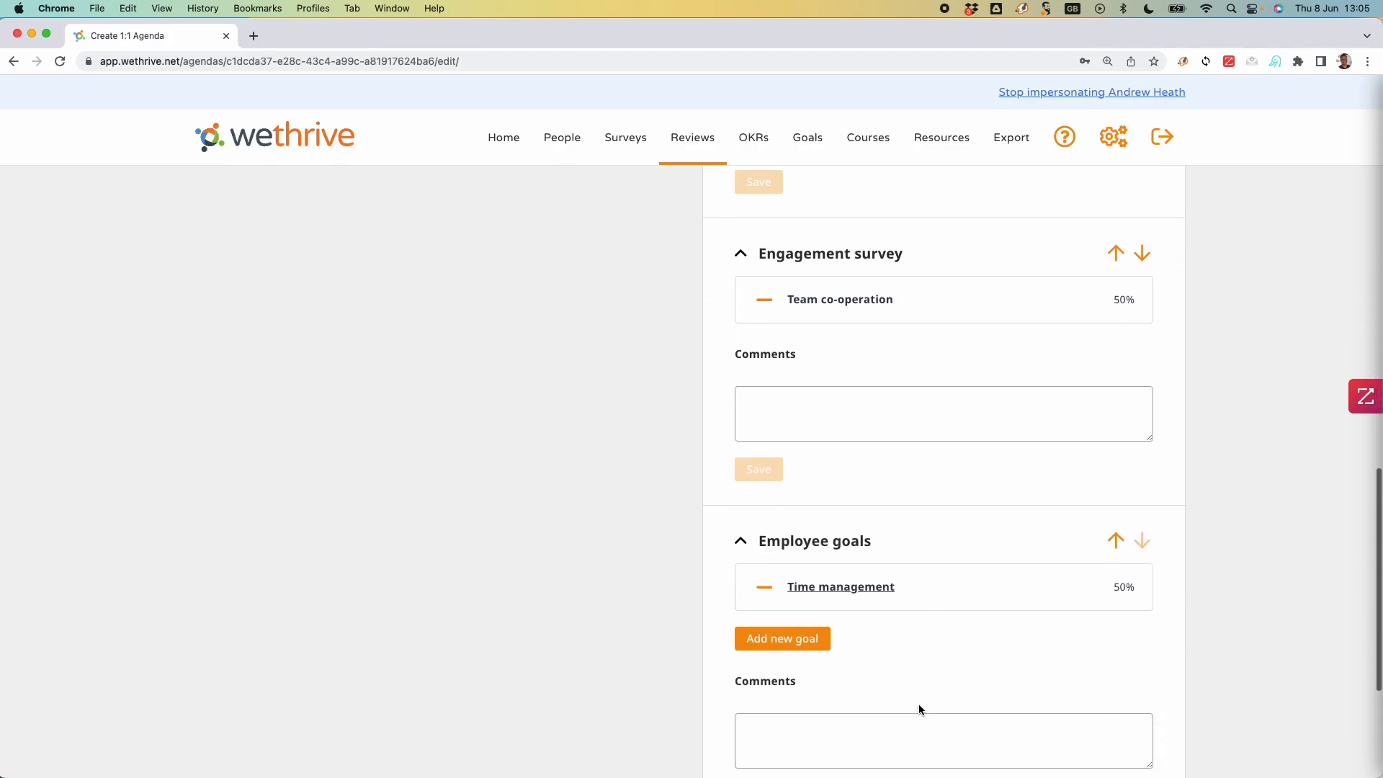